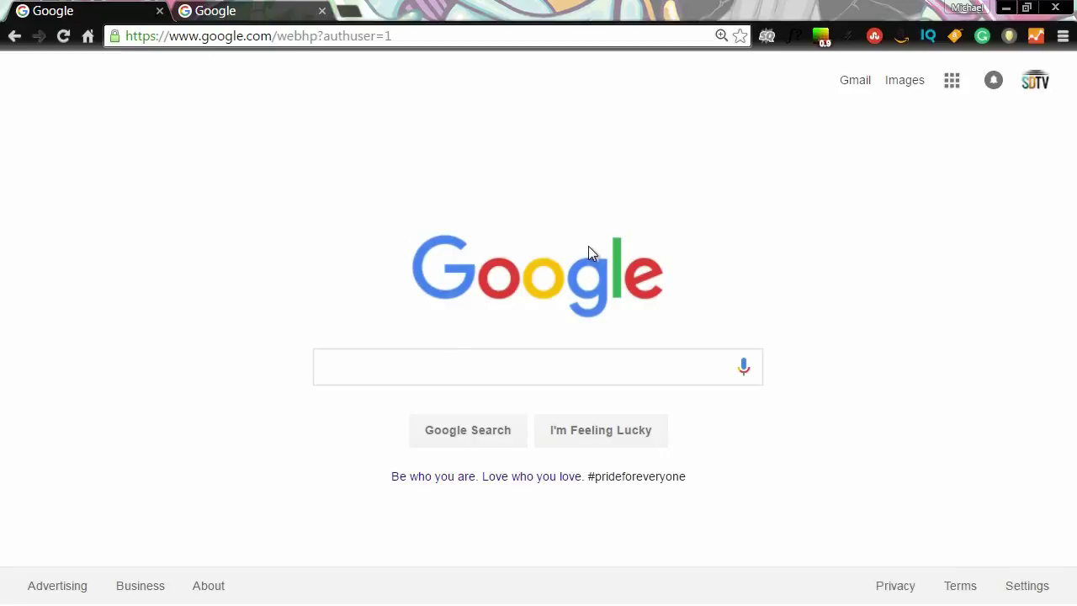
- Search Google for 'kodi' and open the kodi.tv Downloads page from the results
click(419, 36)
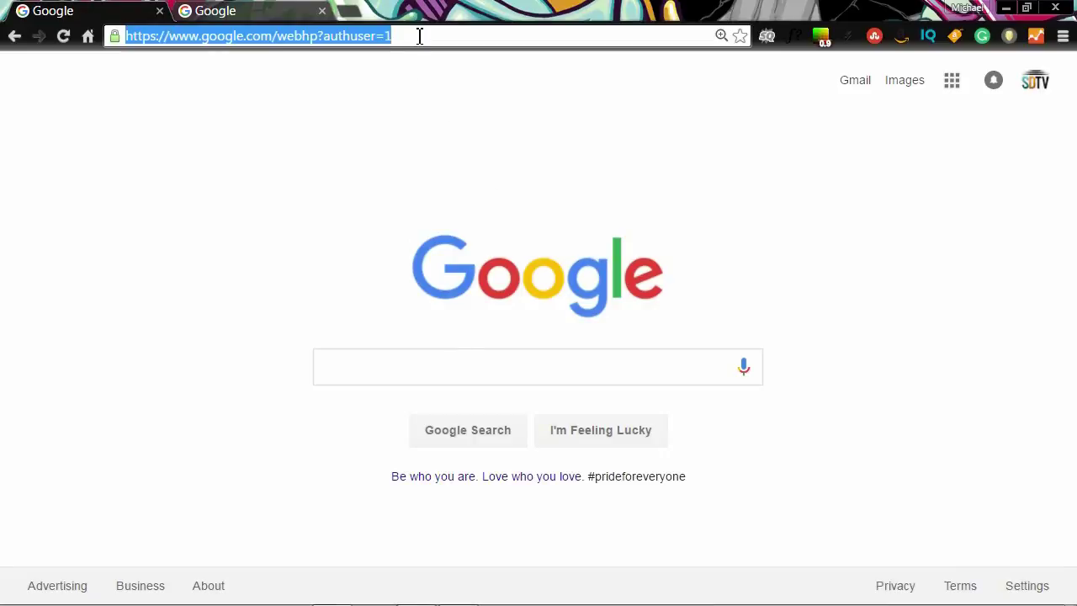
text(ko)
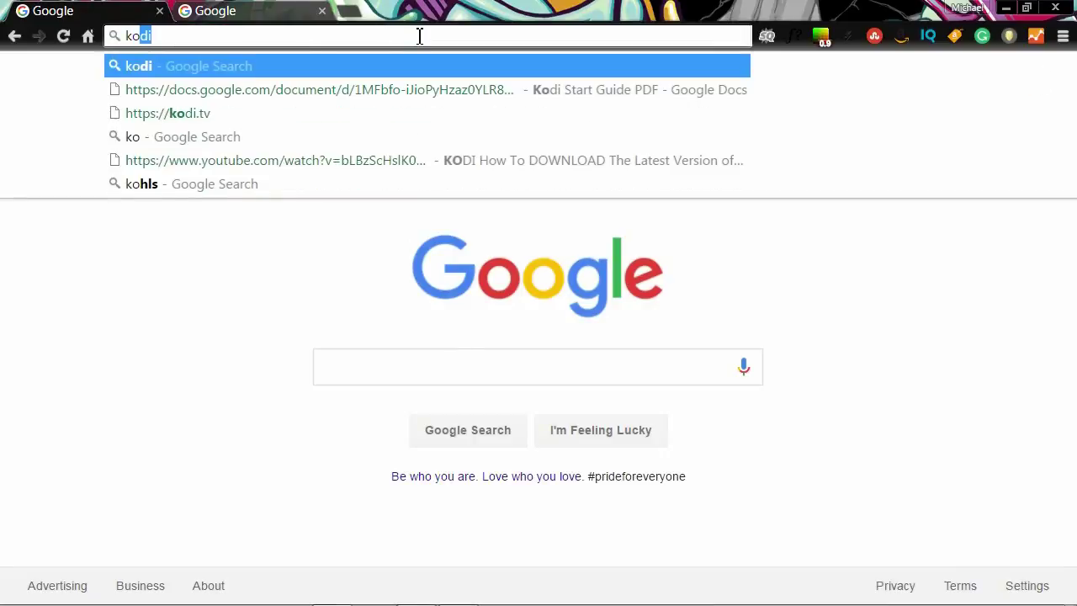
text(d)
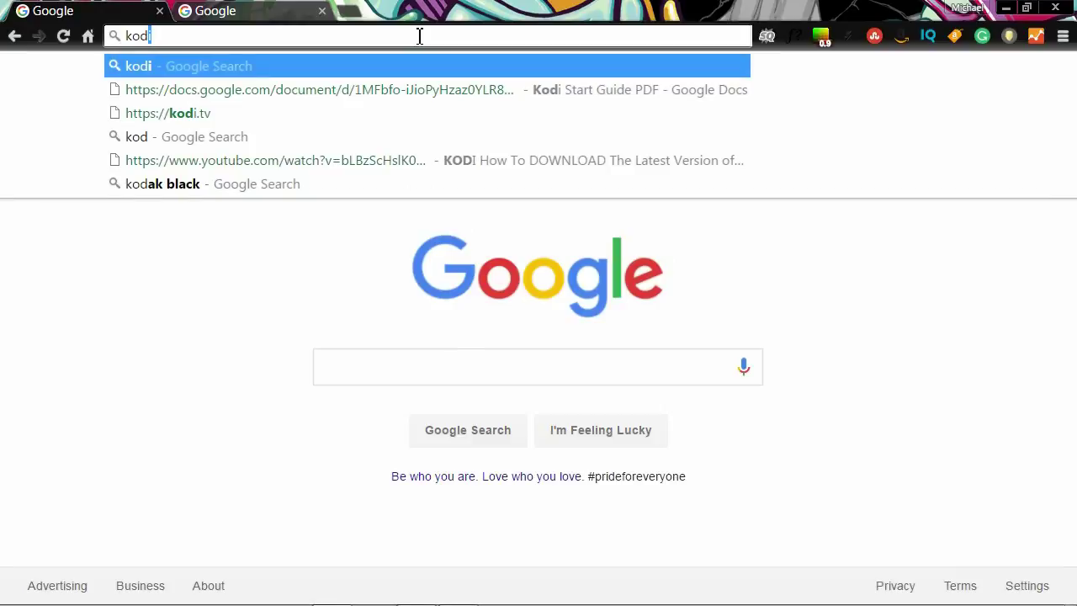
text(i)
key(Return)
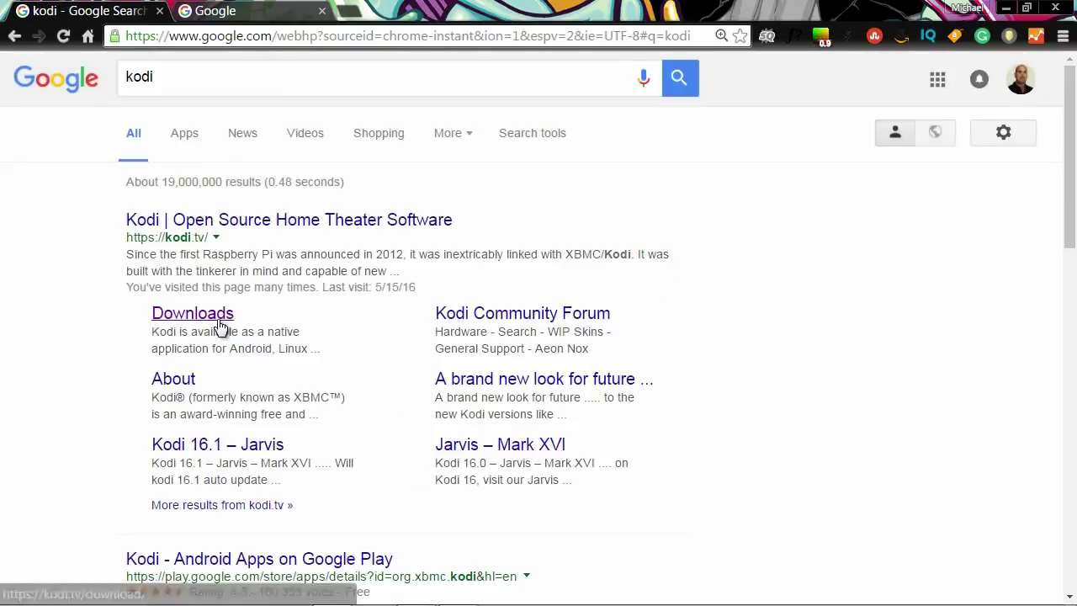
click(219, 320)
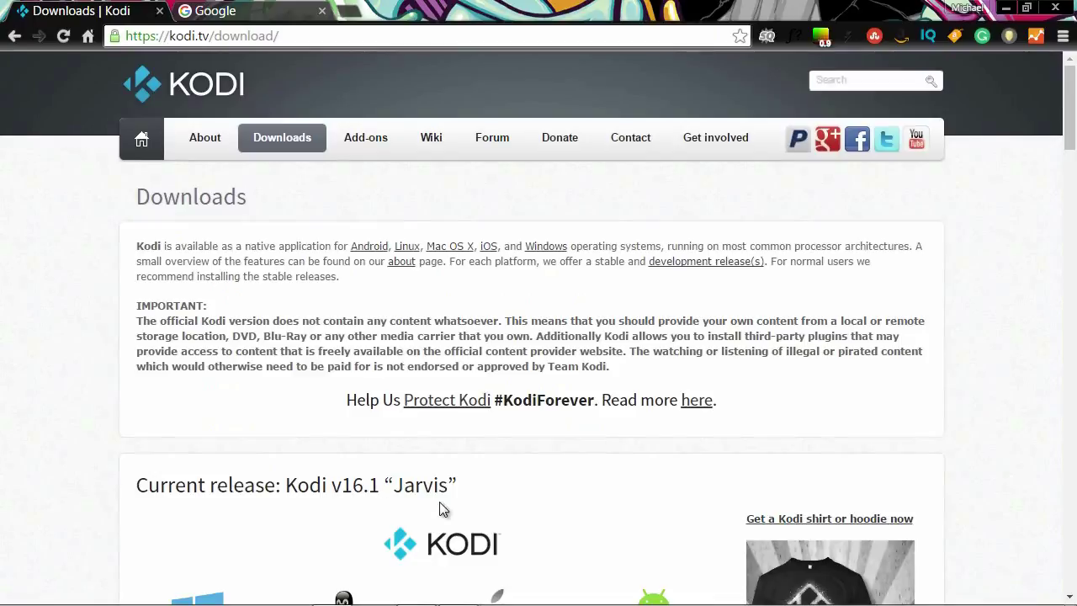
- Scroll through the kodi.tv Downloads page to review the Kodi v16.1 Jarvis platform downloads
scroll(570, 466, down, 2)
scroll(572, 465, down, 2)
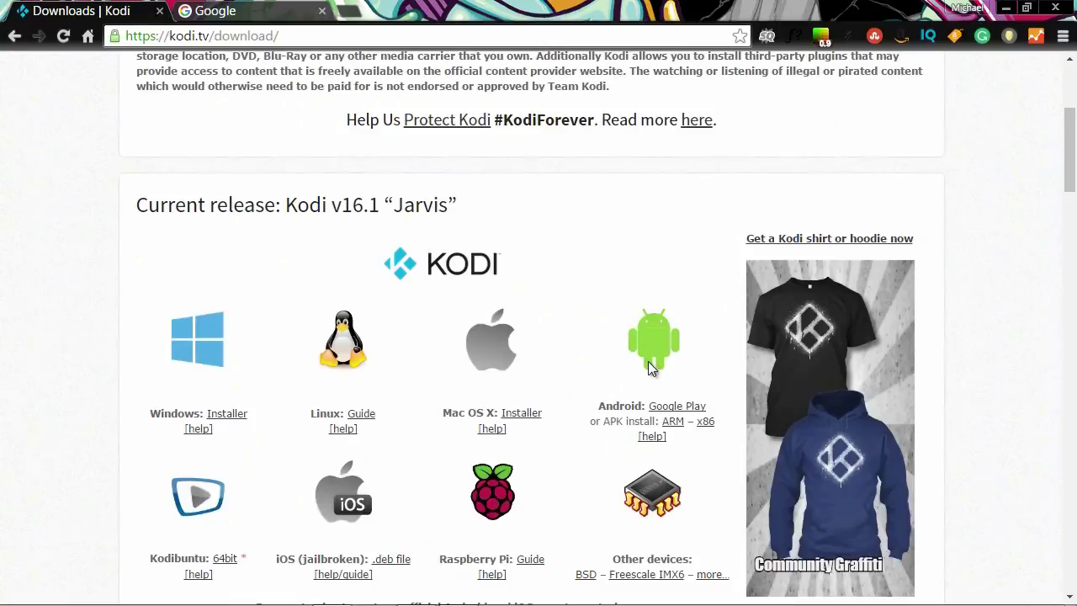
scroll(648, 361, down, 2)
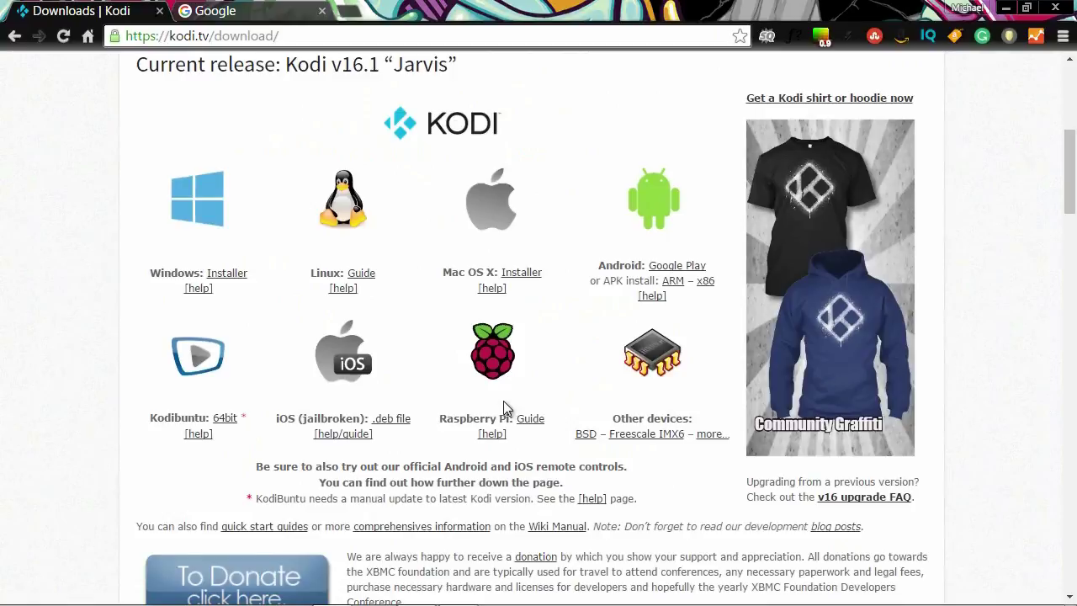
scroll(462, 401, down, 4)
scroll(462, 400, down, 5)
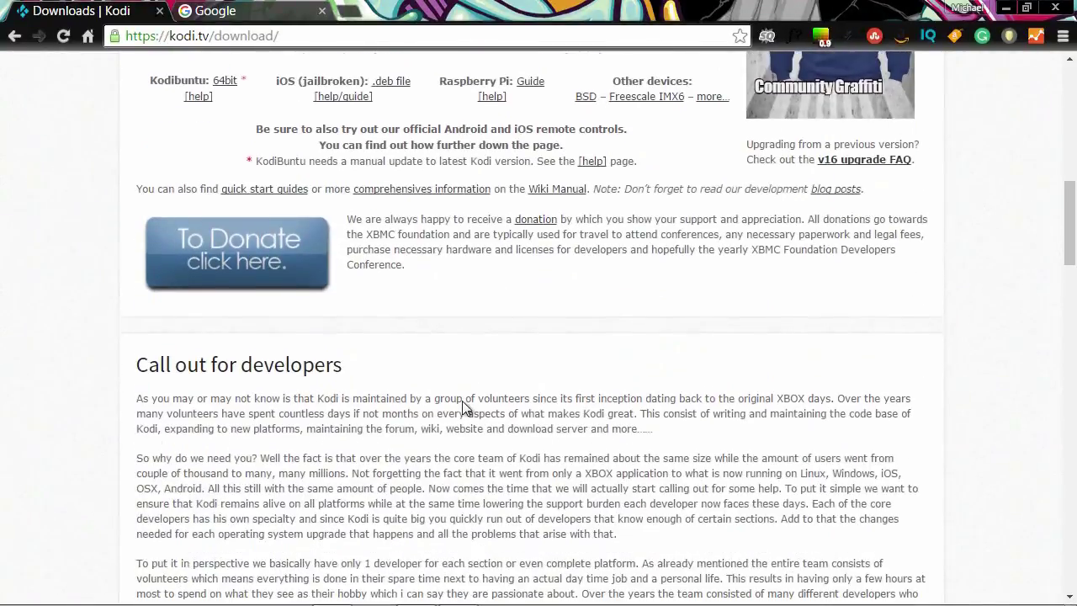
scroll(462, 400, down, 3)
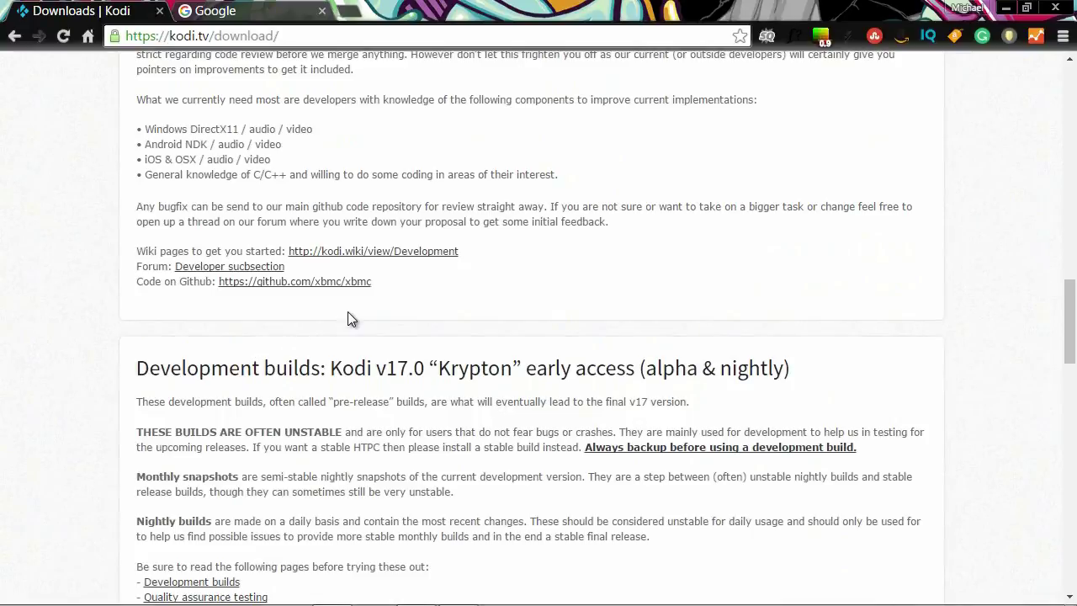
scroll(351, 318, down, 5)
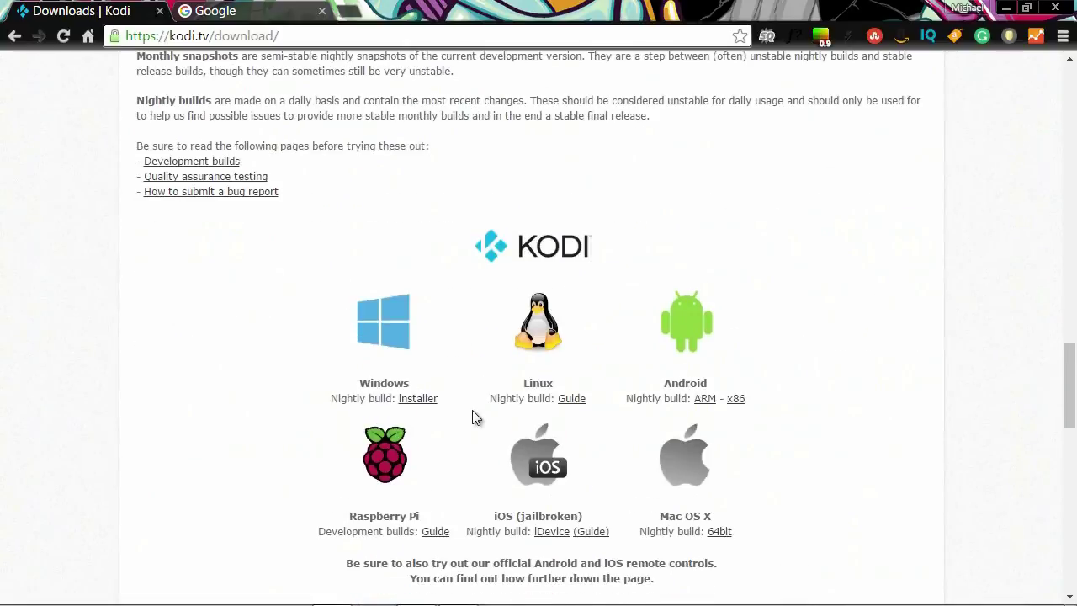
scroll(476, 420, up, 15)
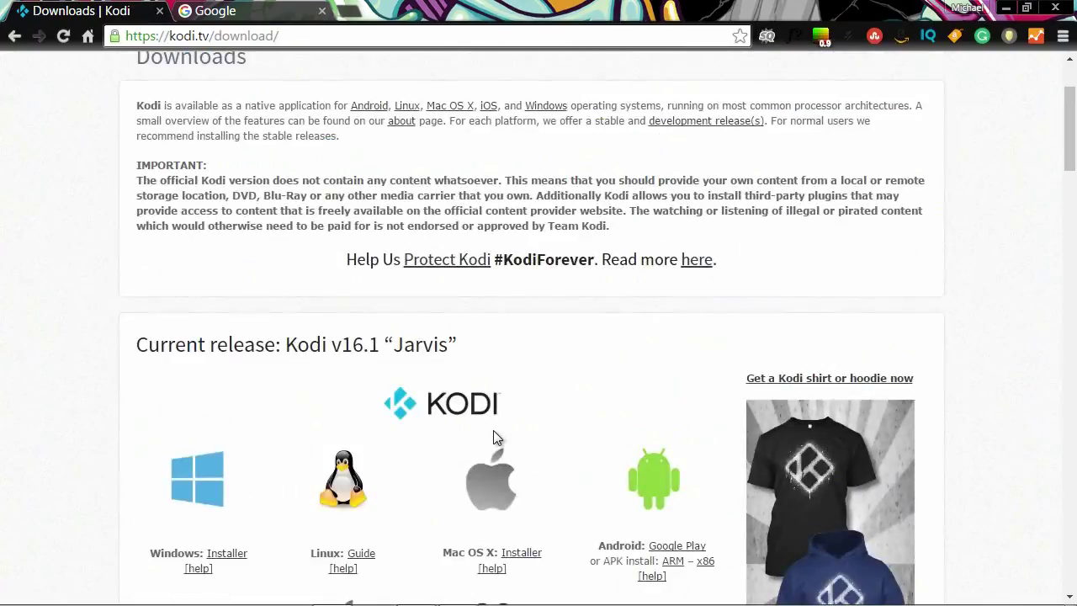
scroll(493, 437, down, 2)
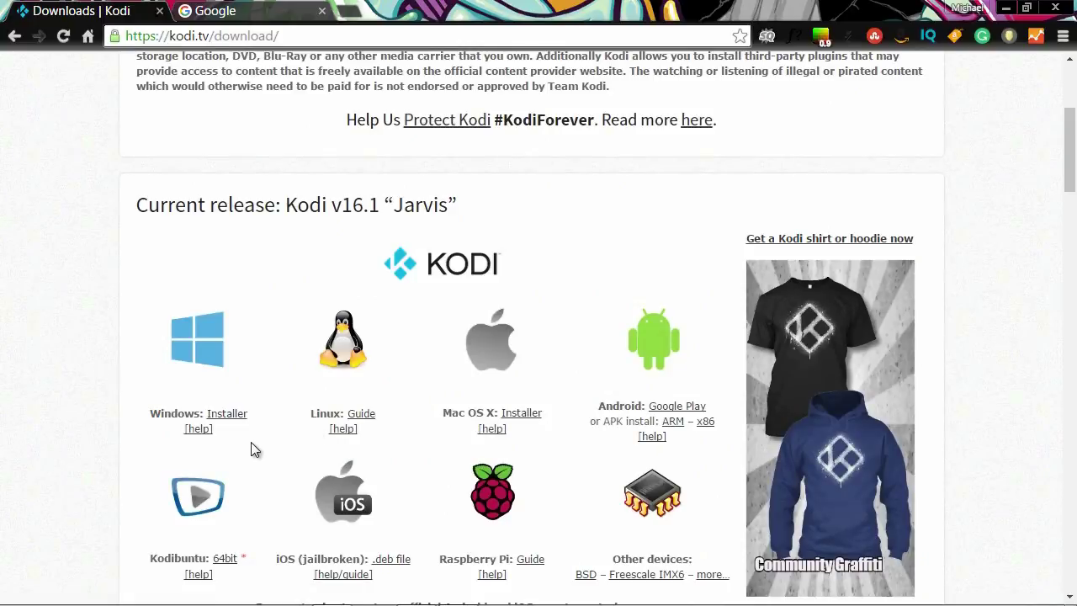
scroll(253, 446, down, 13)
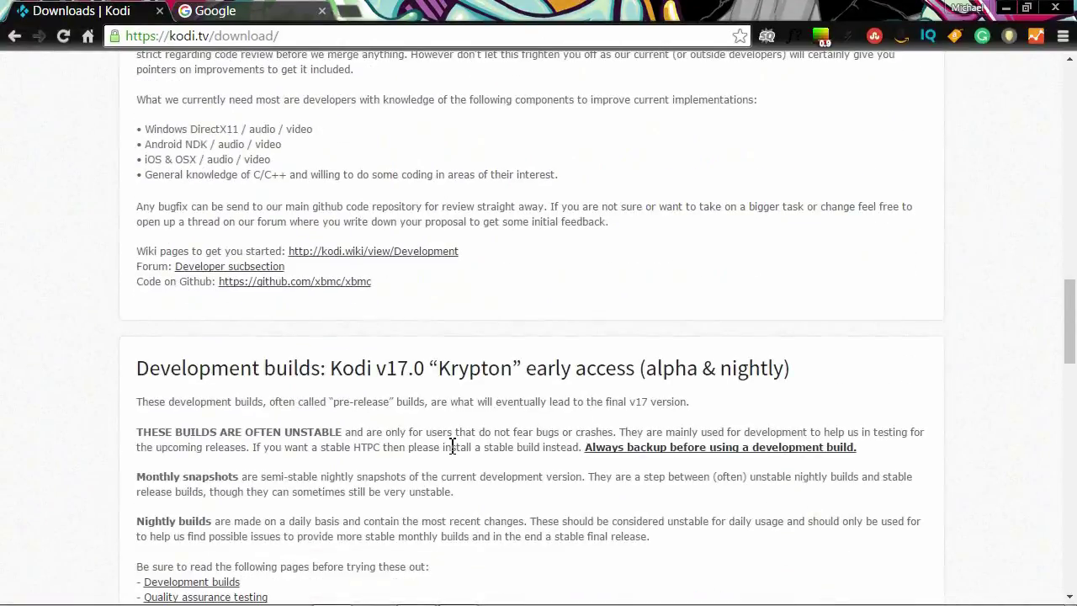
scroll(452, 446, down, 3)
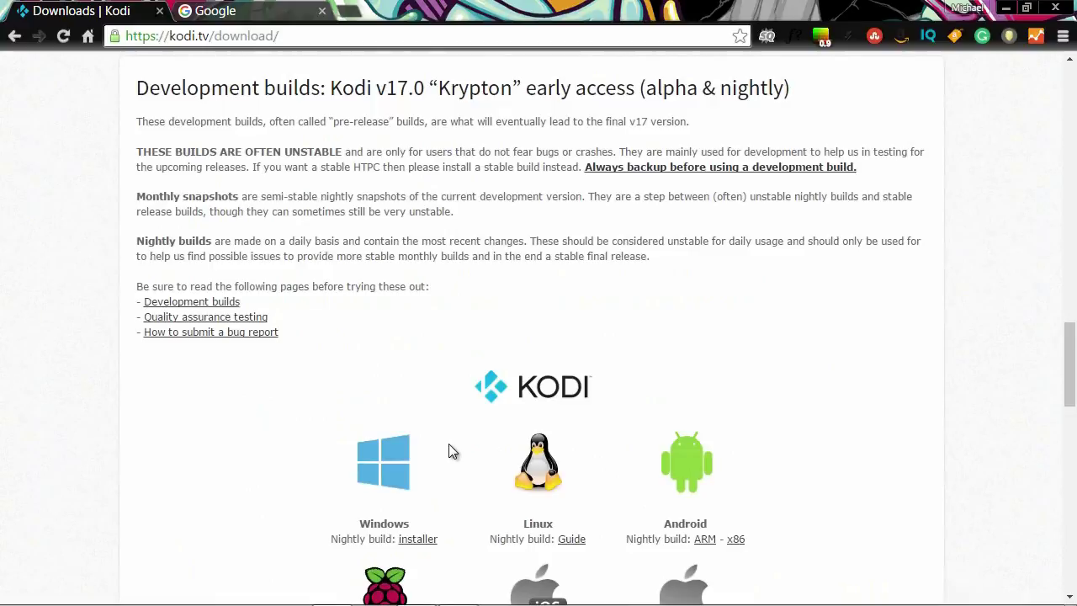
scroll(453, 452, up, 3)
scroll(452, 452, up, 3)
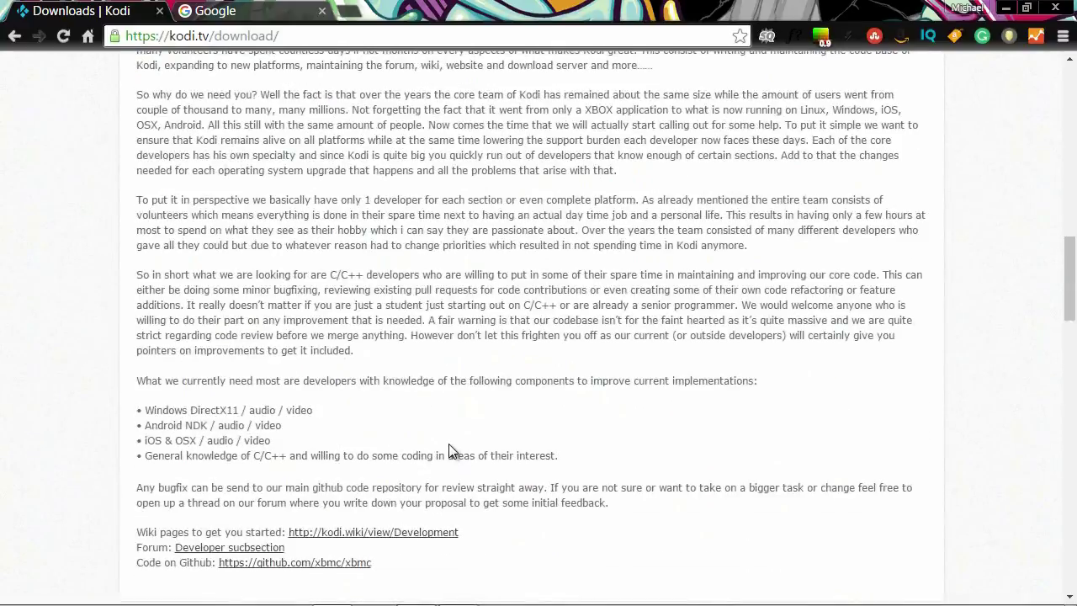
scroll(449, 452, up, 9)
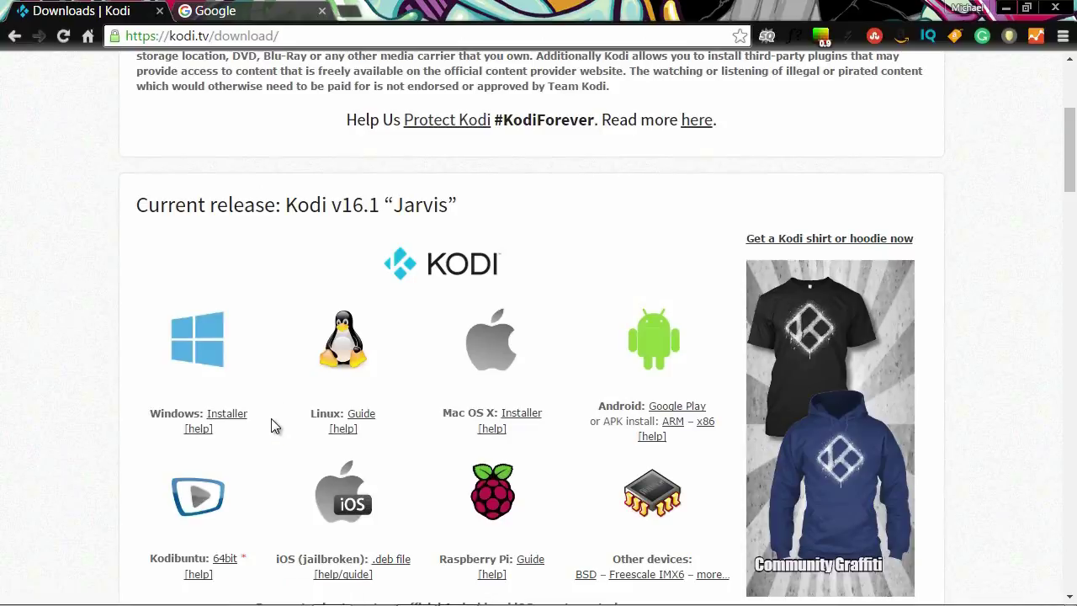
- Download the Kodi 16.1 Windows installer, set to open automatically when finished
click(226, 419)
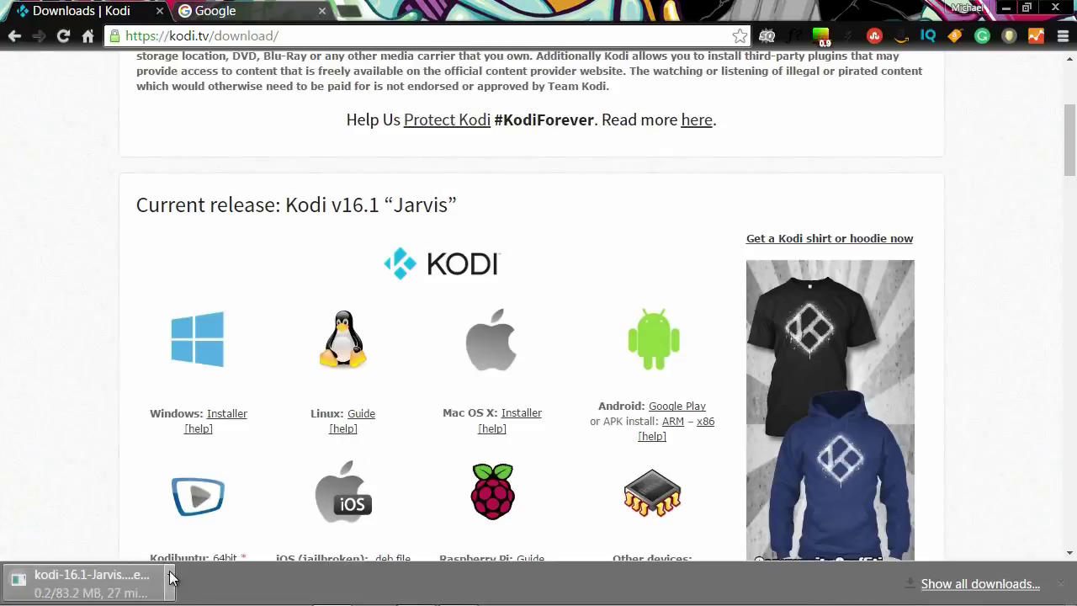
click(169, 575)
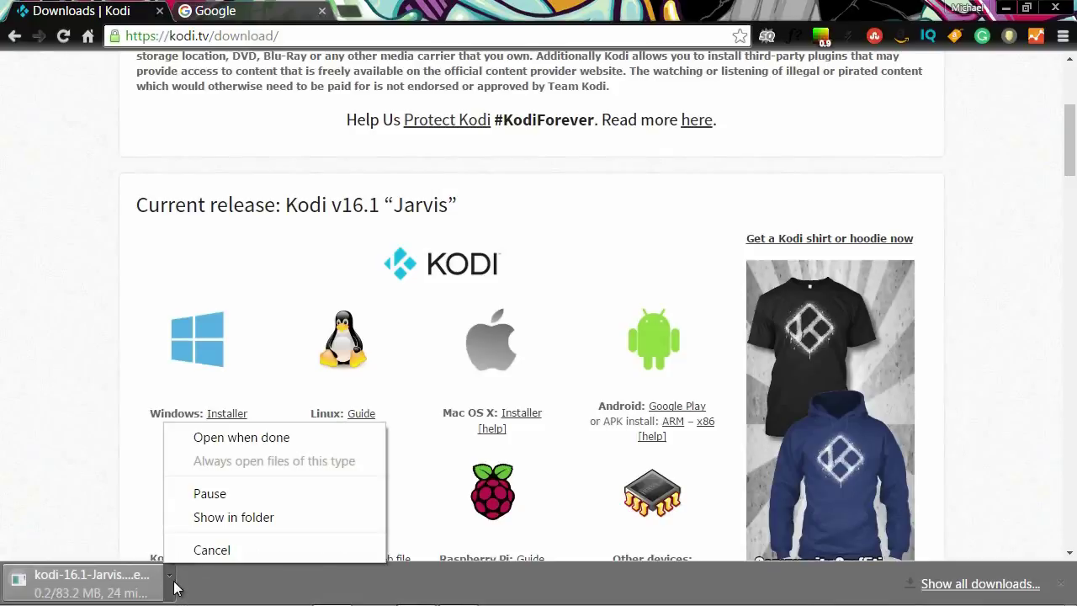
click(246, 440)
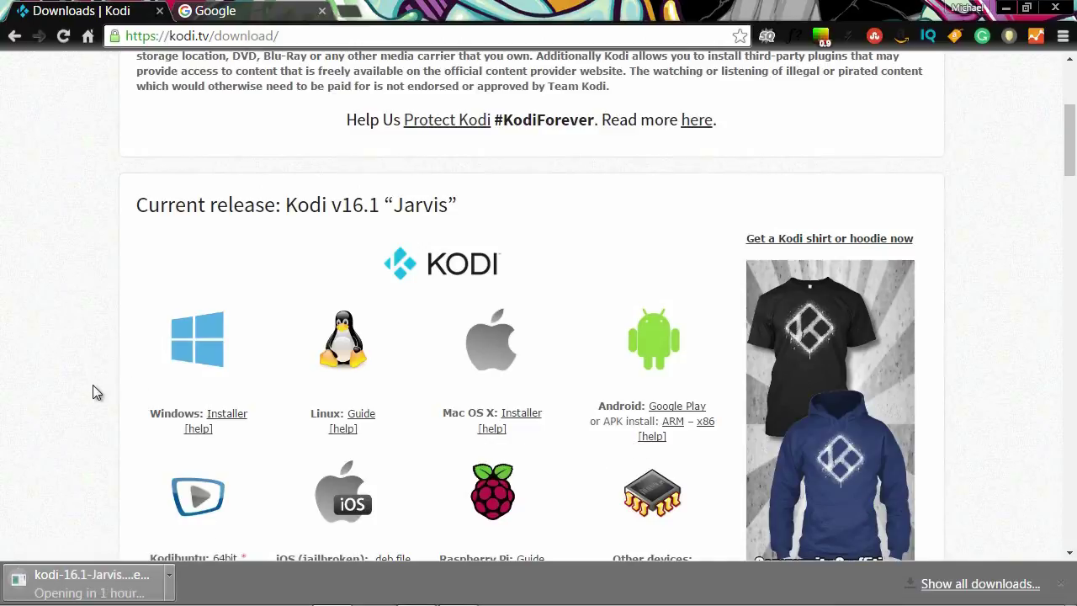
- Check the finished installer's download options, then dismiss the Low Disk Space warning
click(171, 581)
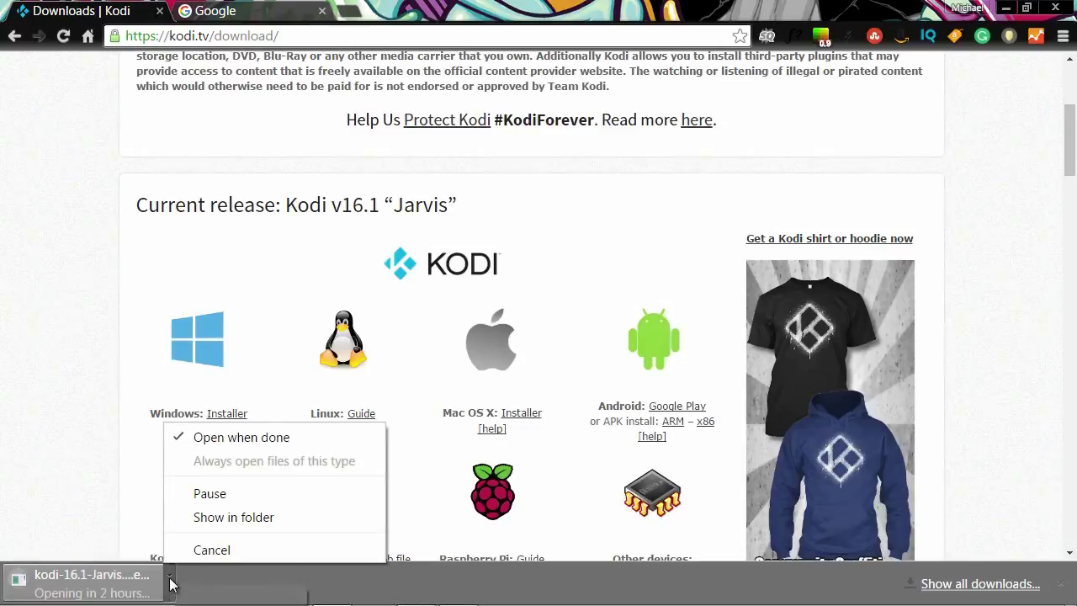
click(76, 521)
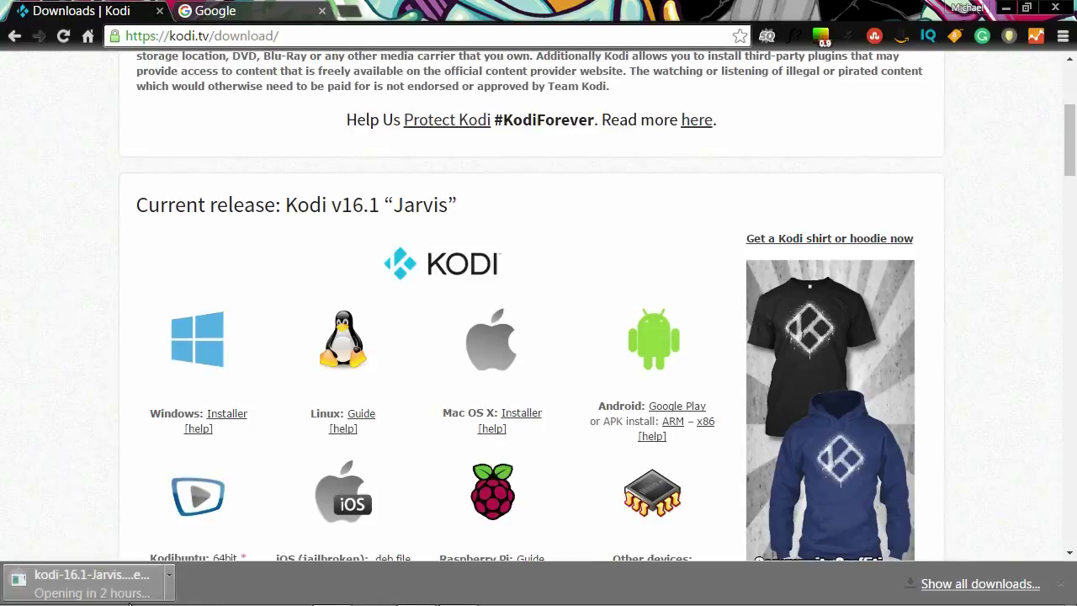
mouse_move(128, 604)
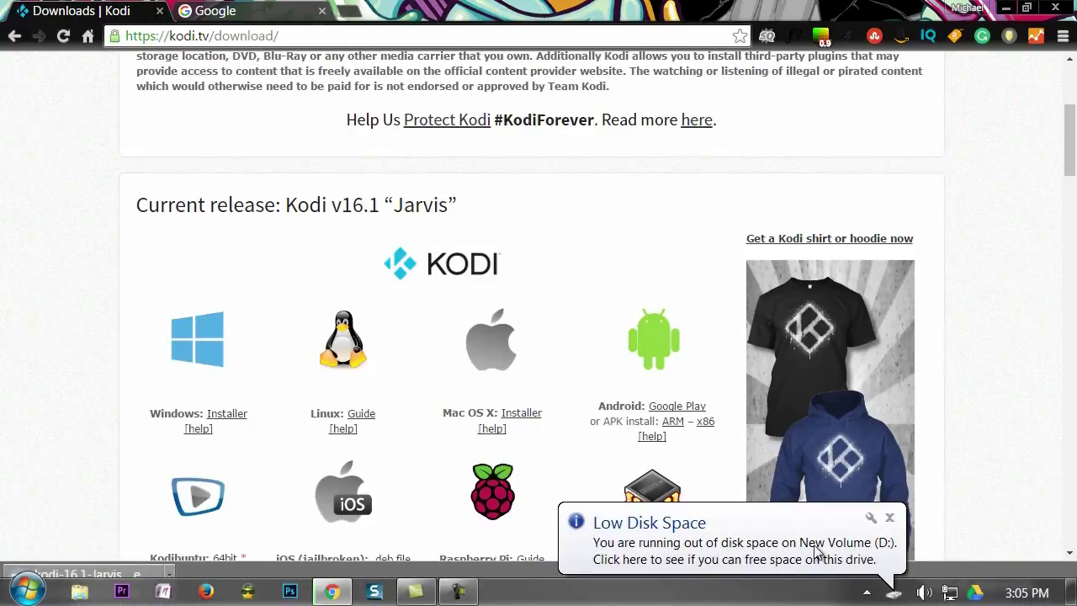
click(889, 517)
scroll(591, 269, down, 2)
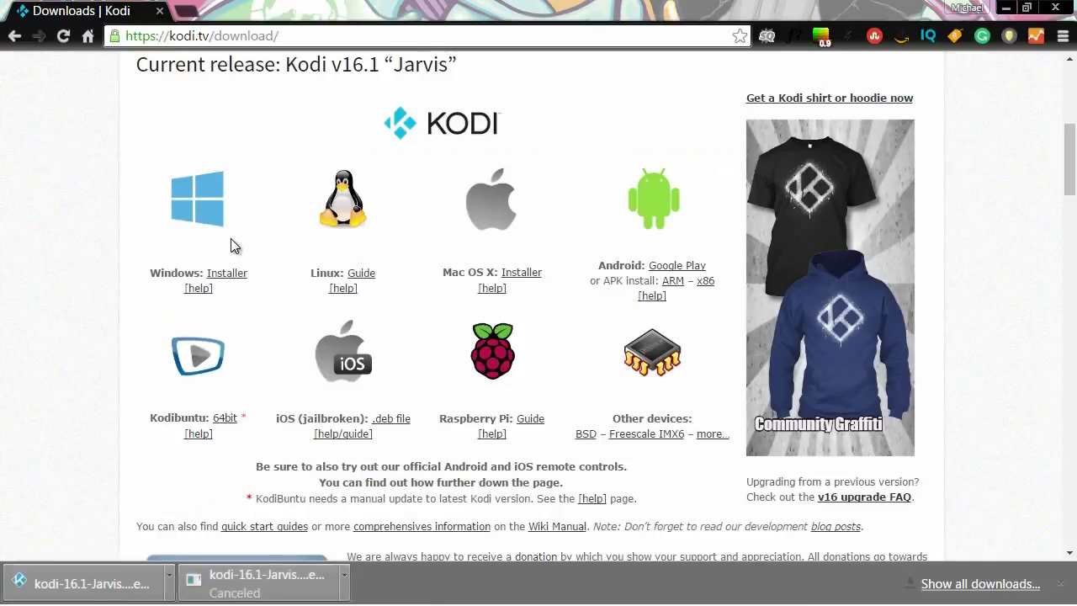
- Open the downloaded kodi-16.1-Jarvis (7).exe installer from the download bar
click(169, 583)
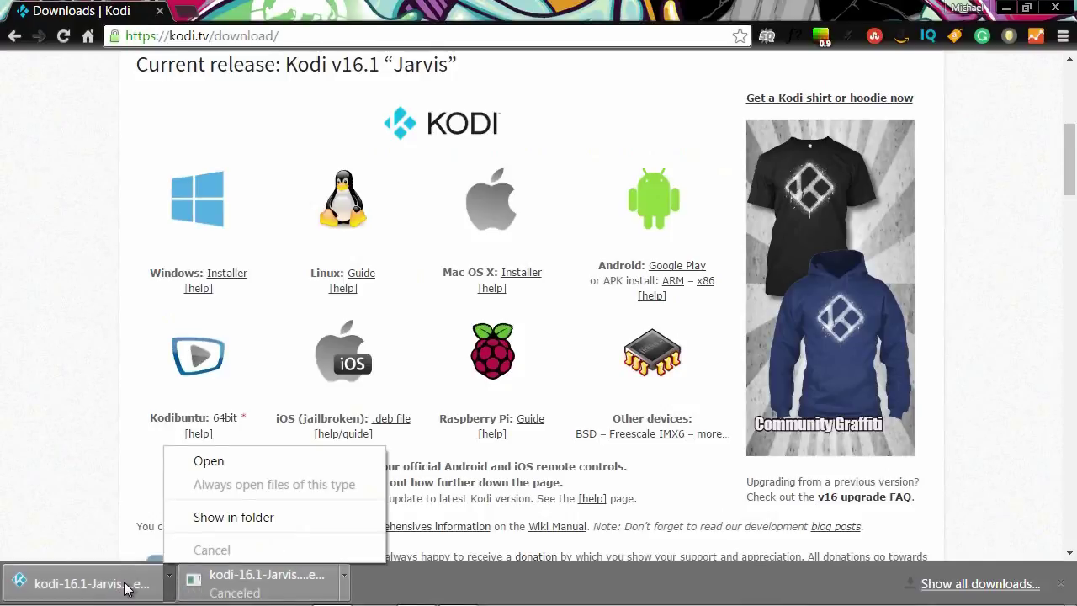
click(223, 463)
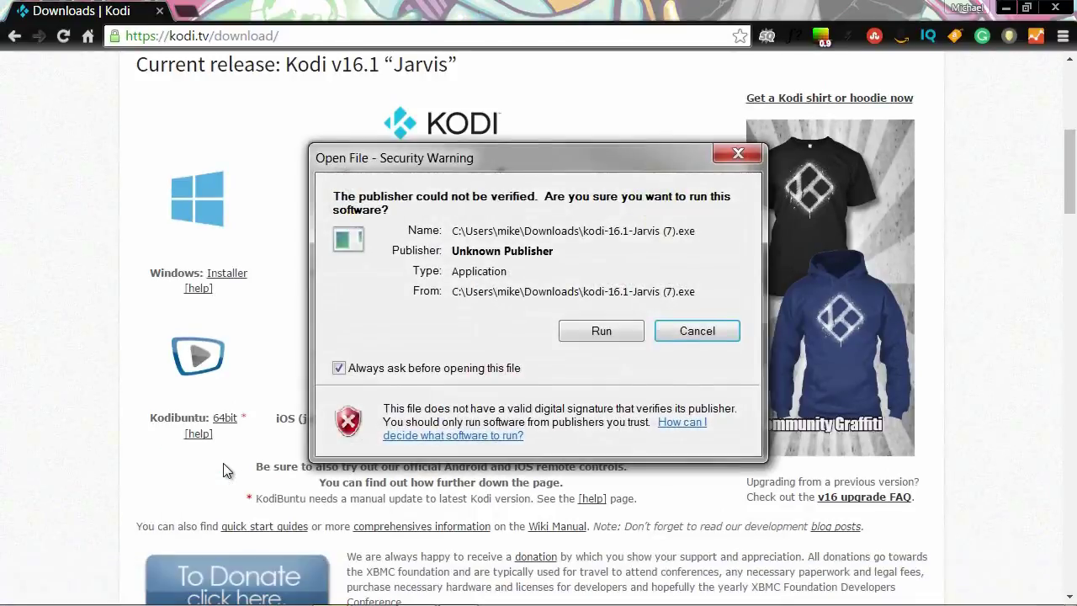
- Allow the installer to run, accept the GPL license, and keep the Full install type
click(618, 334)
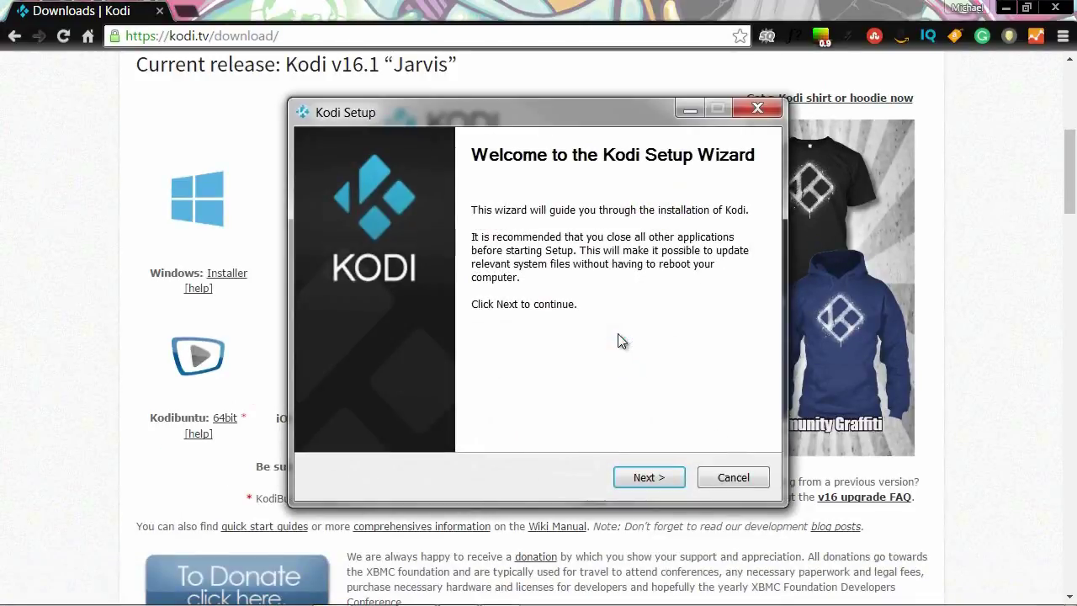
click(657, 477)
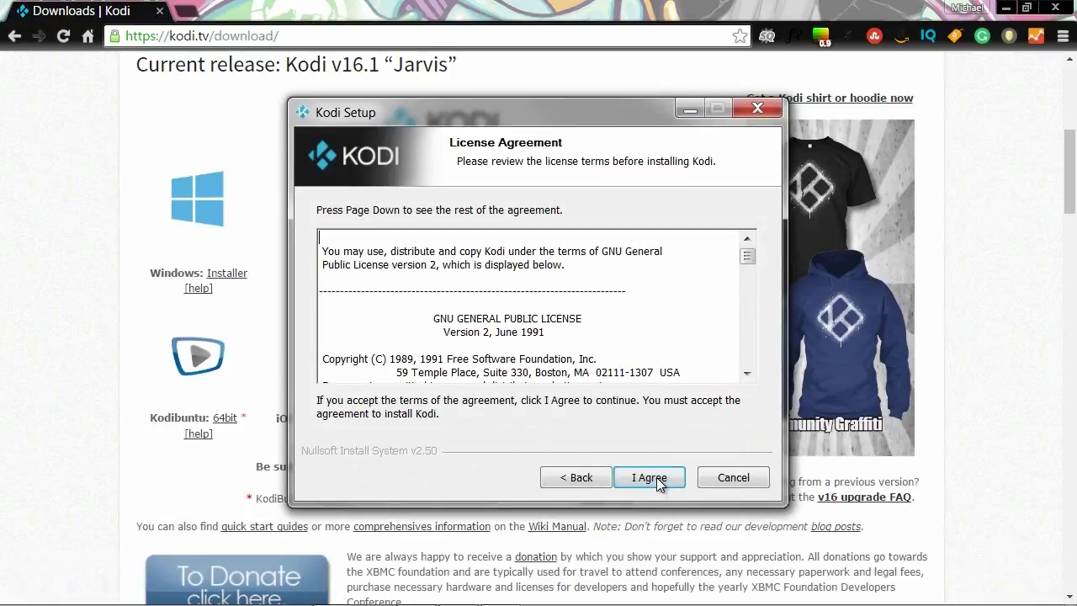
click(656, 477)
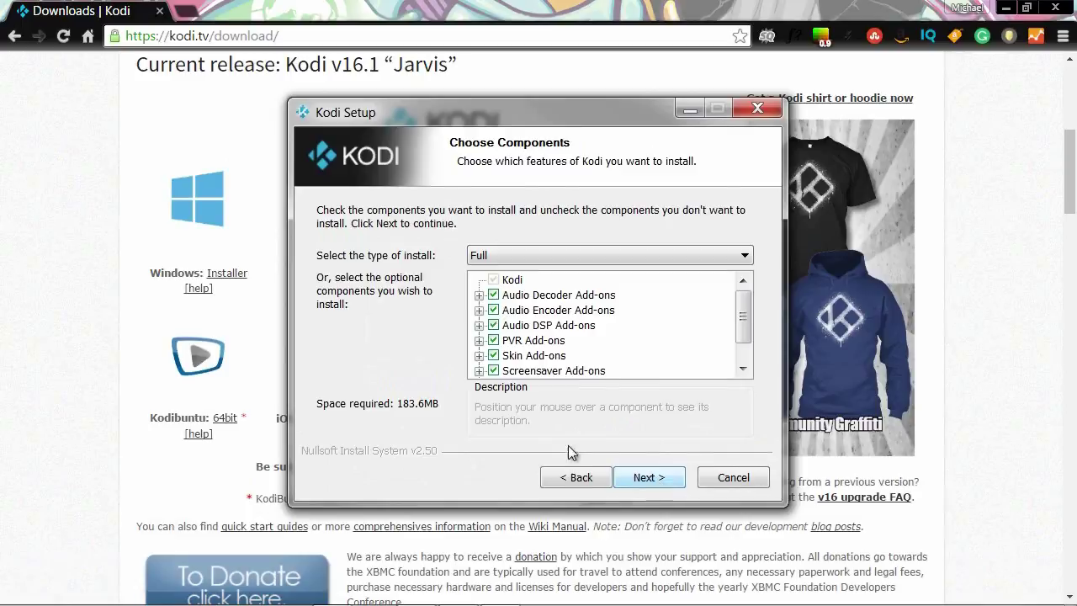
click(746, 257)
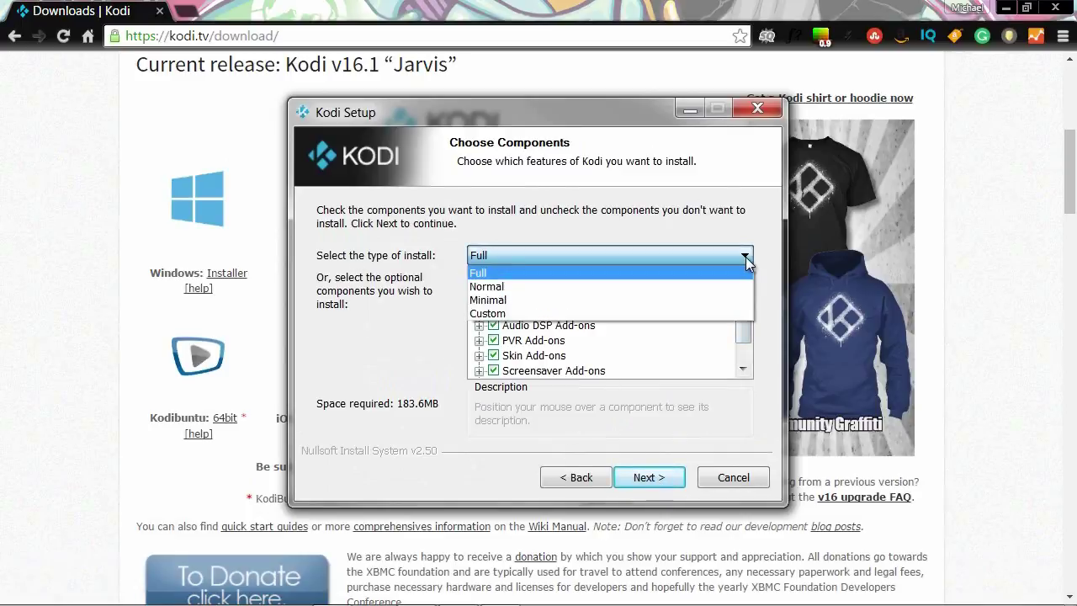
click(744, 274)
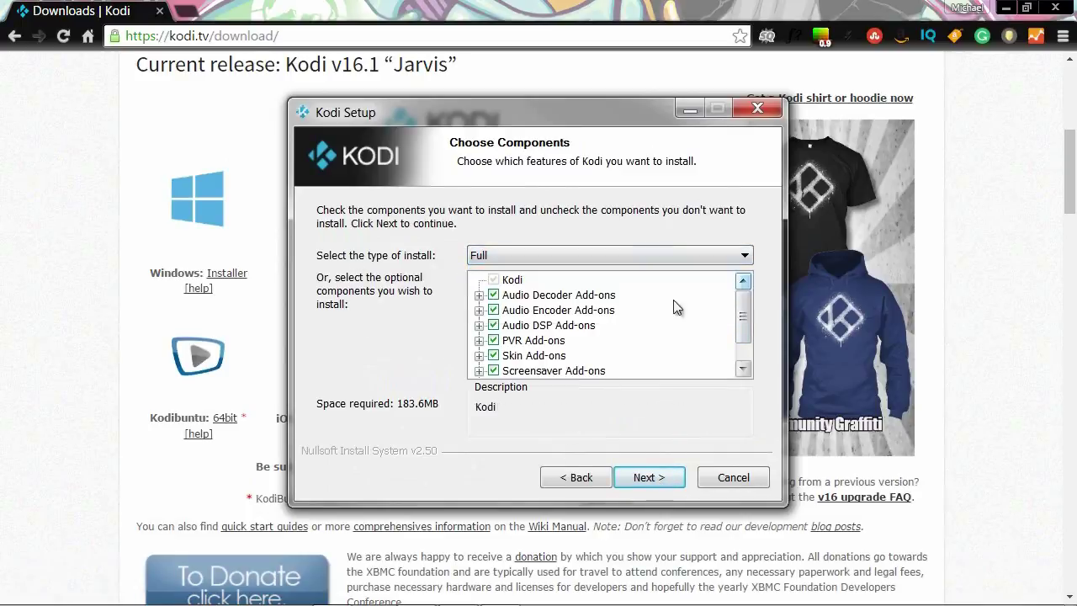
- Install Kodi and finish setup with Run Kodi ticked
click(654, 478)
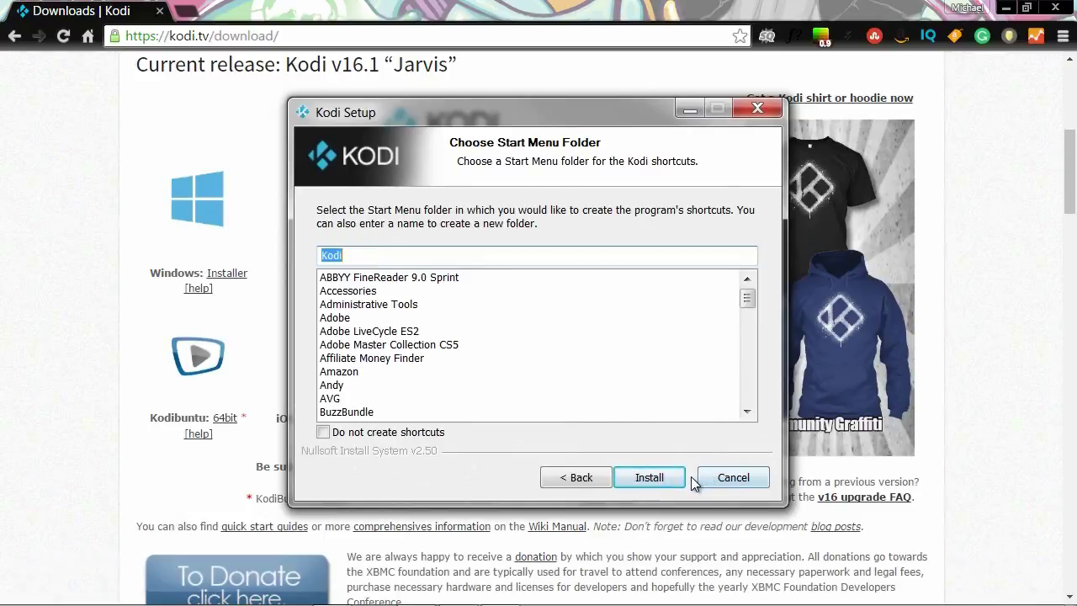
click(667, 480)
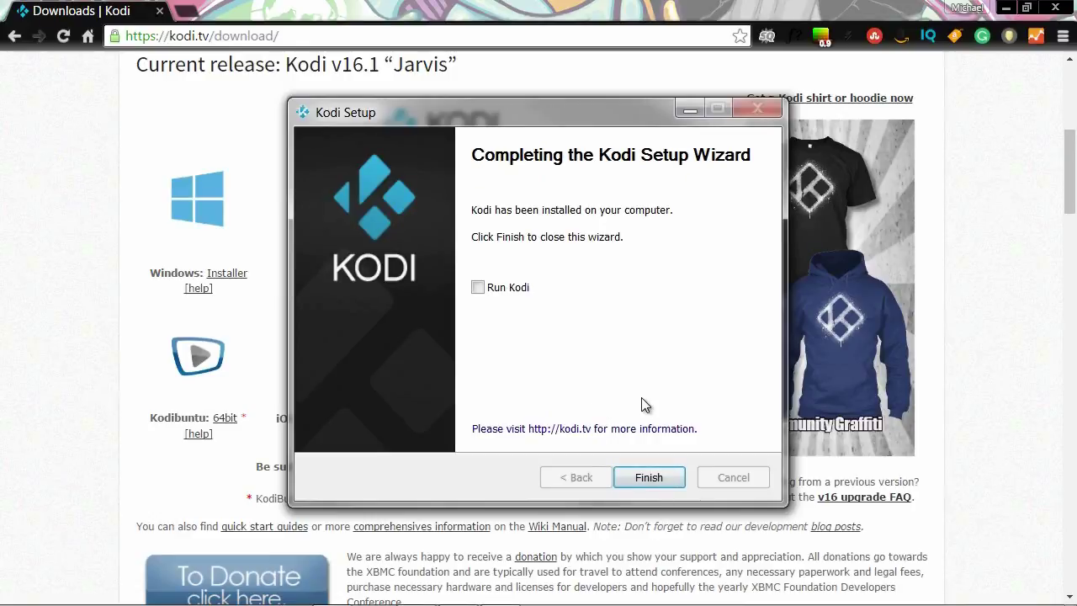
click(477, 287)
click(655, 478)
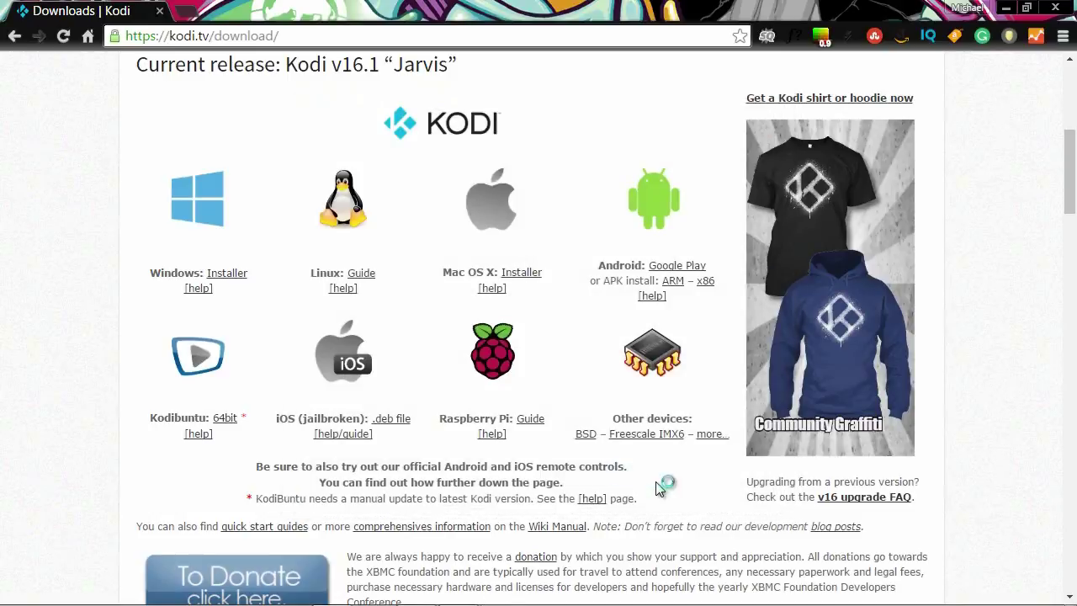
- Minimize Chrome and launch Kodi from the Windows Start menu
click(1005, 8)
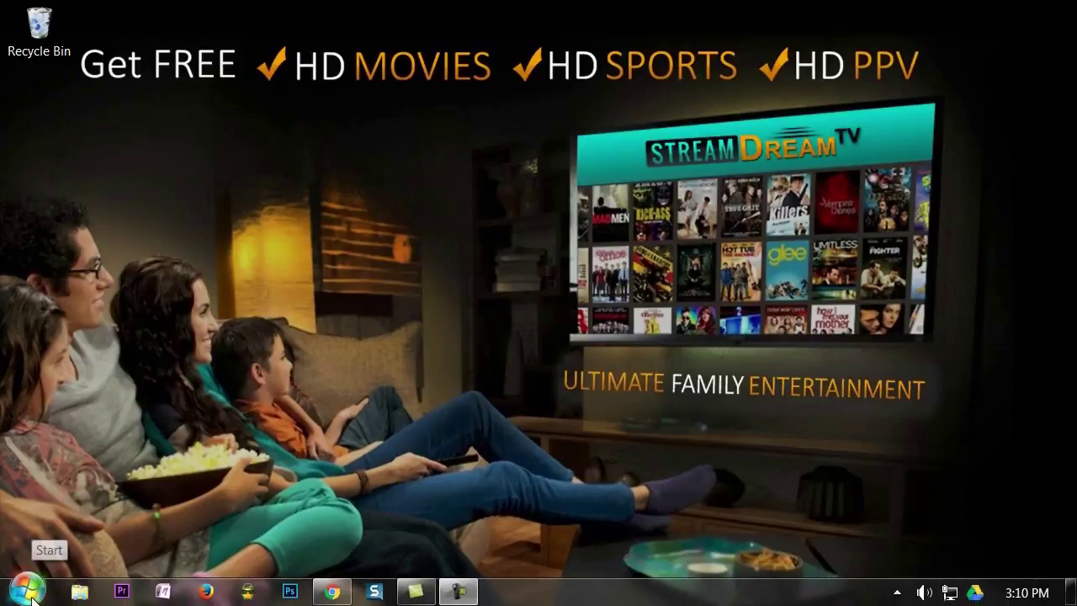
click(29, 591)
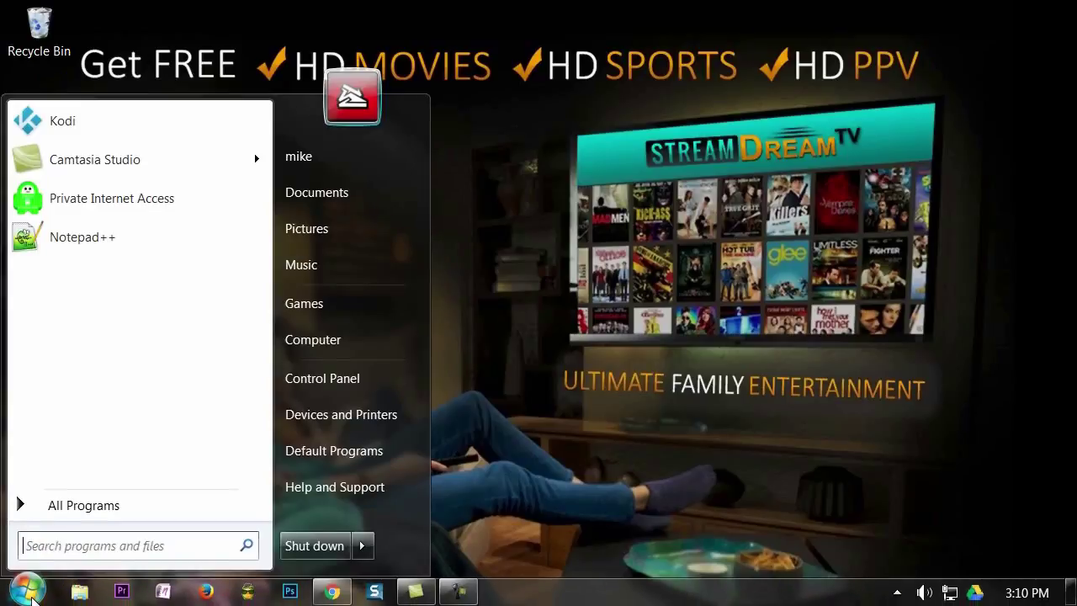
click(63, 122)
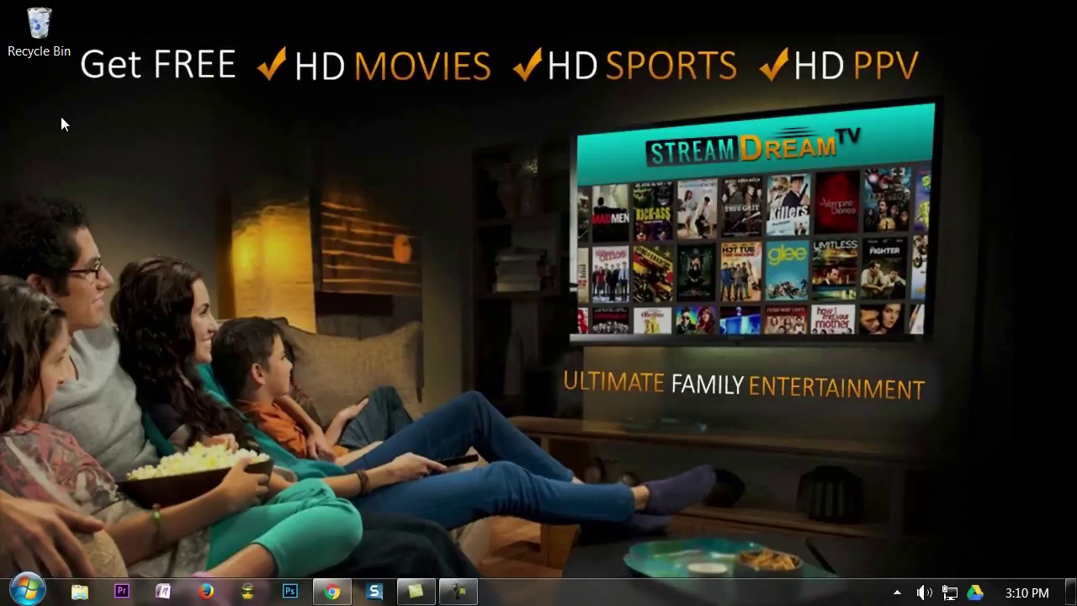